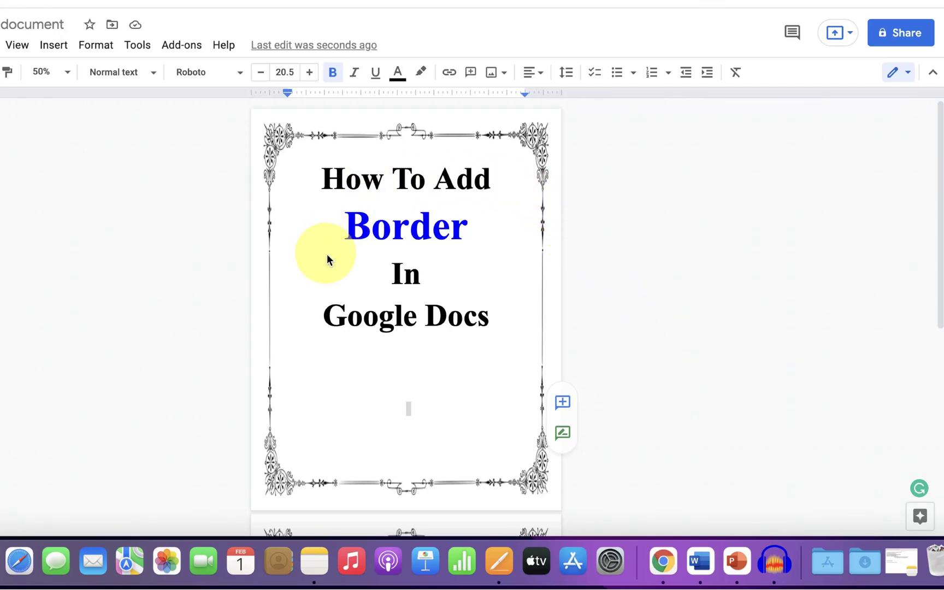
Delete the stray test characters in the document, then search Pixabay for 'page border'.
{"action": "left_click", "coordinate": [342, 418]}
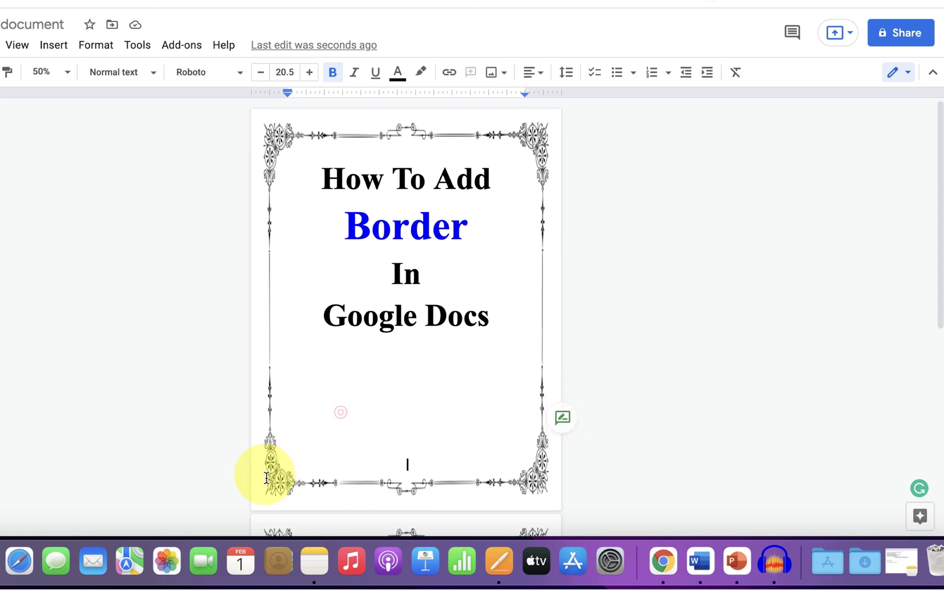
{"action": "left_click", "coordinate": [263, 473]}
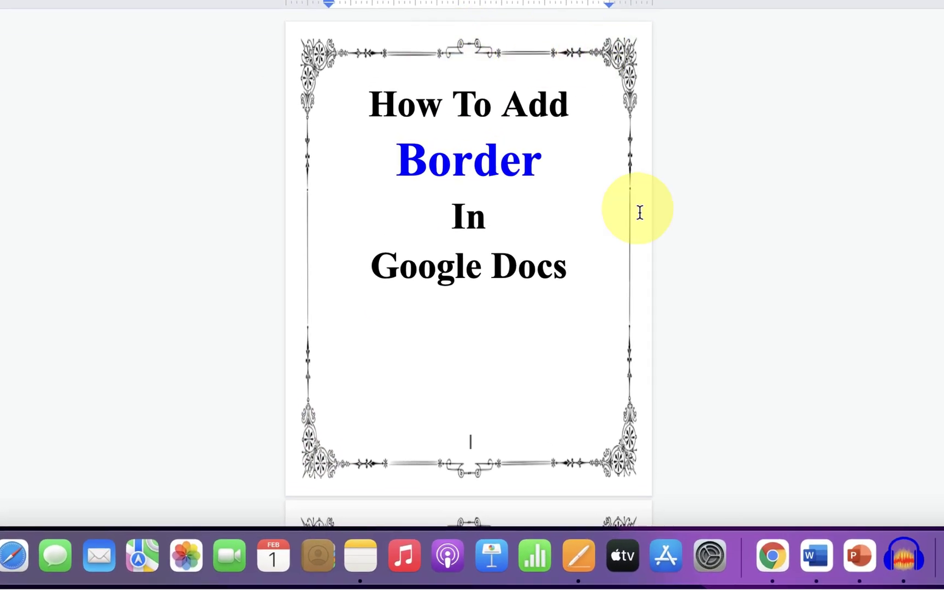
{"action": "scroll", "coordinate": [639, 211], "scroll_direction": "down", "scroll_amount": 5}
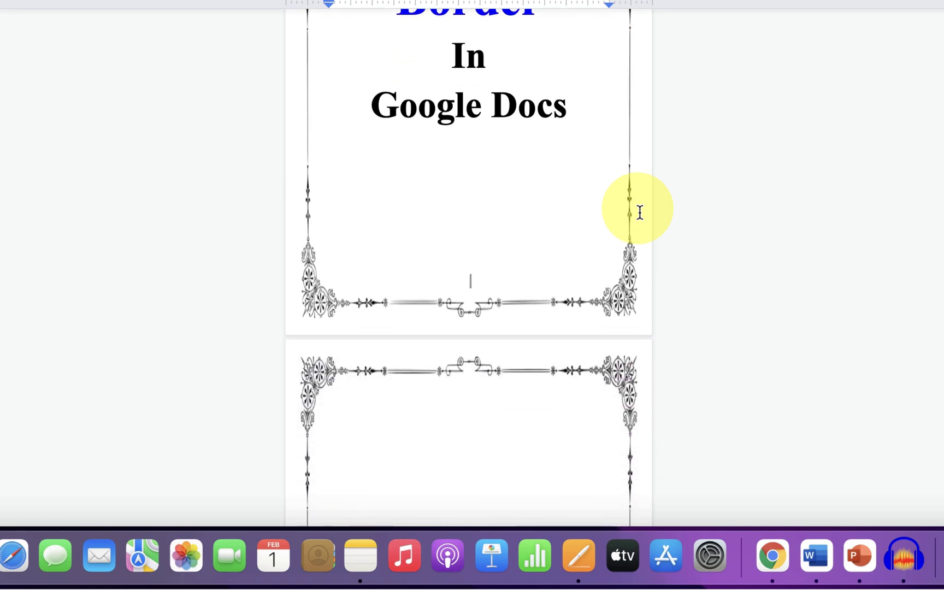
{"action": "scroll", "coordinate": [431, 399], "scroll_direction": "down", "scroll_amount": 2}
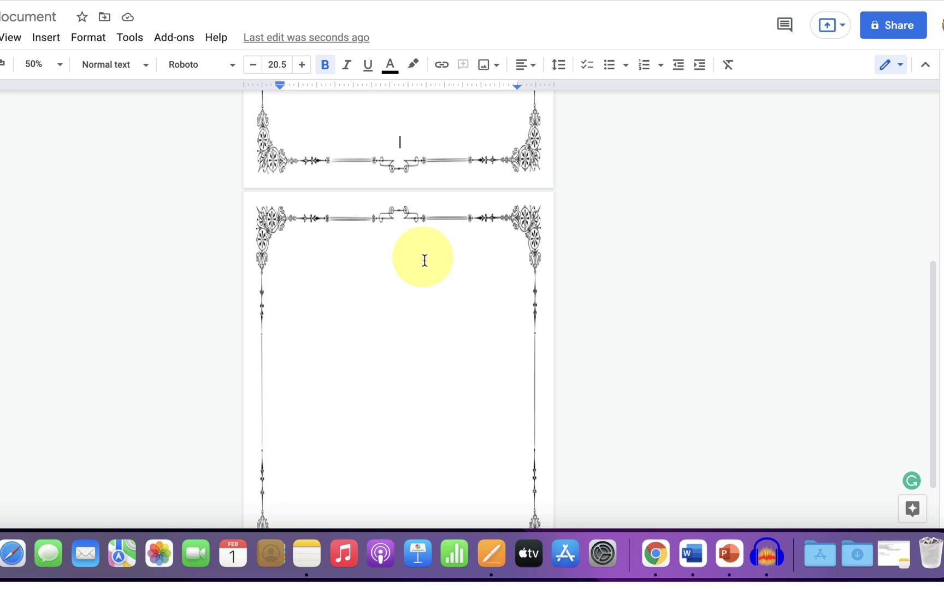
{"action": "scroll", "coordinate": [430, 330], "scroll_direction": "down", "scroll_amount": 2}
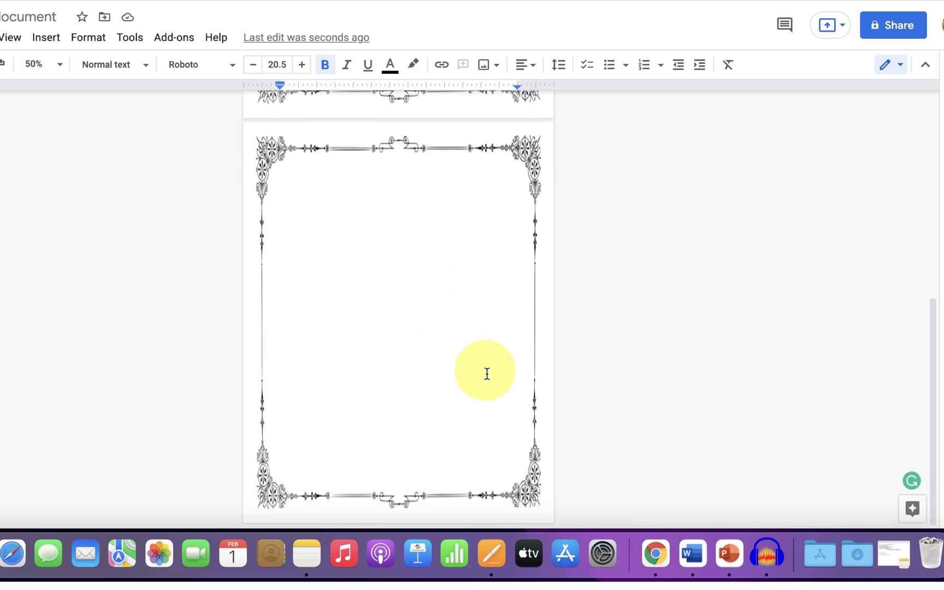
{"action": "scroll", "coordinate": [487, 373], "scroll_direction": "up", "scroll_amount": 5}
{"action": "scroll", "coordinate": [487, 373], "scroll_direction": "up", "scroll_amount": 5}
{"action": "left_click", "coordinate": [480, 326]}
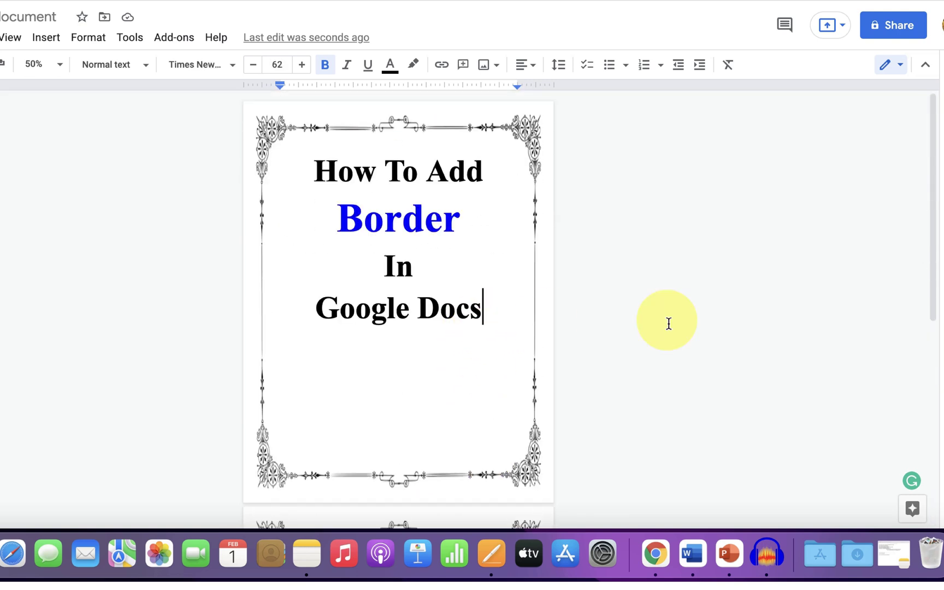
{"action": "type", "text": "sdfgfdag"}
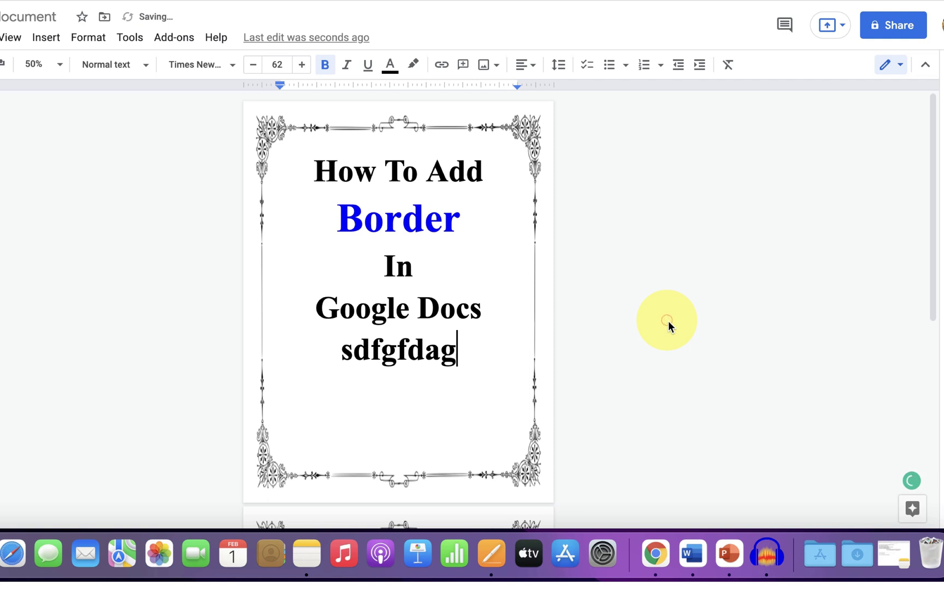
{"action": "key", "text": "BackSpace"}
{"action": "key", "text": "BackSpace"}
{"action": "key", "text": "BackSpace"}
{"action": "key", "text": "BackSpace"}
{"action": "key", "text": "BackSpace"}
{"action": "key", "text": "BackSpace"}
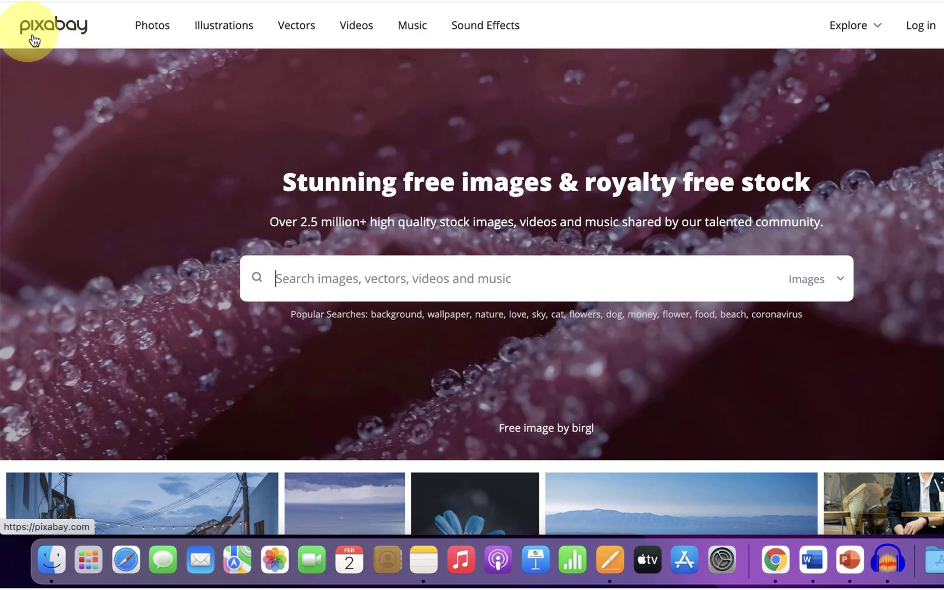
{"action": "left_click", "coordinate": [362, 278]}
{"action": "type", "text": "page "}
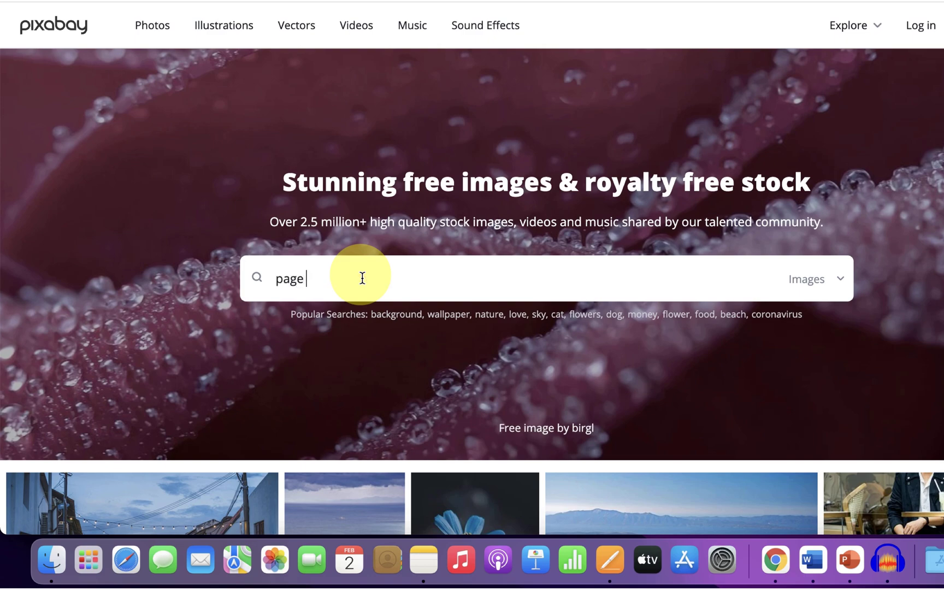
{"action": "type", "text": "border"}
{"action": "key", "text": "Return"}
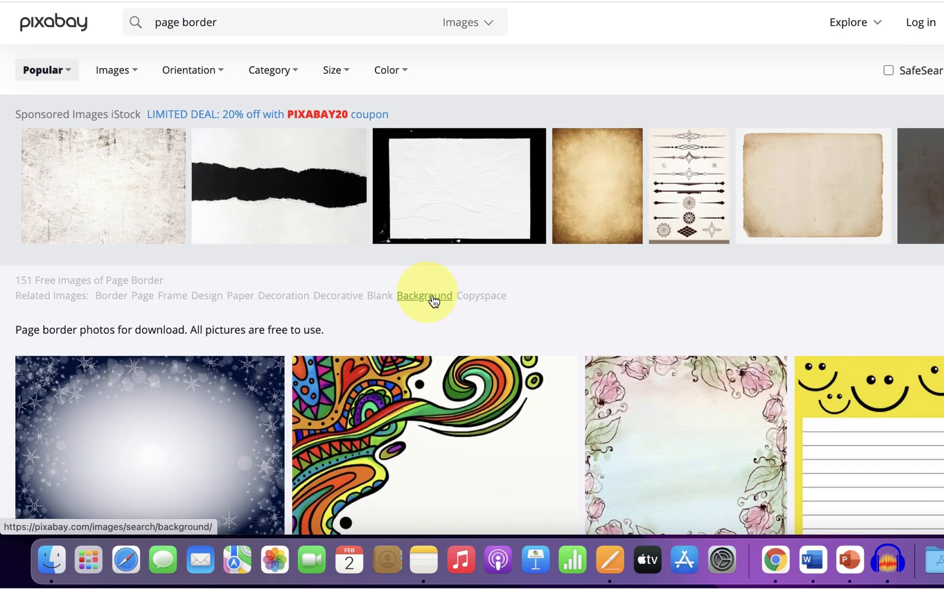
{"action": "scroll", "coordinate": [458, 324], "scroll_direction": "down", "scroll_amount": 3}
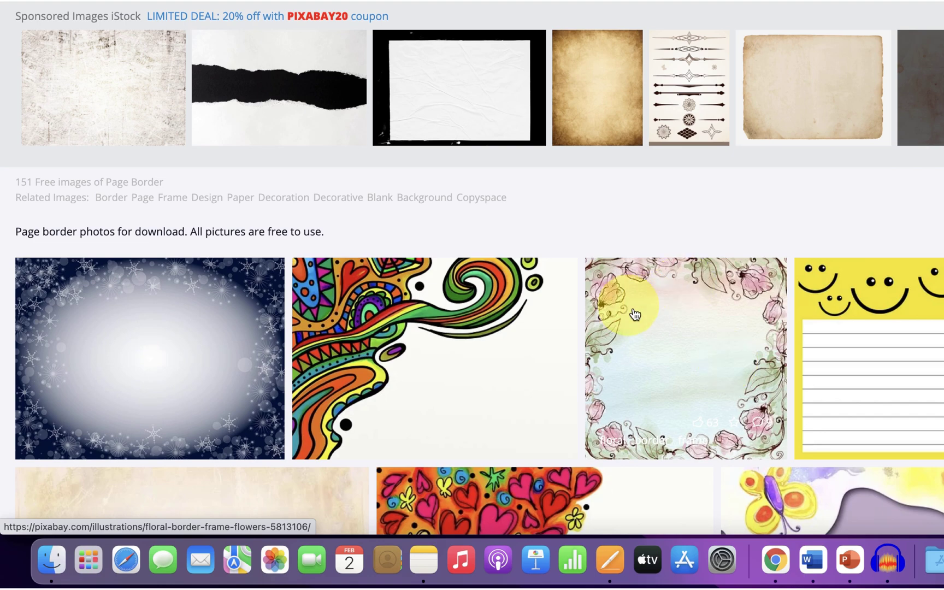
{"action": "scroll", "coordinate": [634, 314], "scroll_direction": "down", "scroll_amount": 3}
{"action": "scroll", "coordinate": [689, 213], "scroll_direction": "down", "scroll_amount": 1}
{"action": "scroll", "coordinate": [691, 180], "scroll_direction": "down", "scroll_amount": 5}
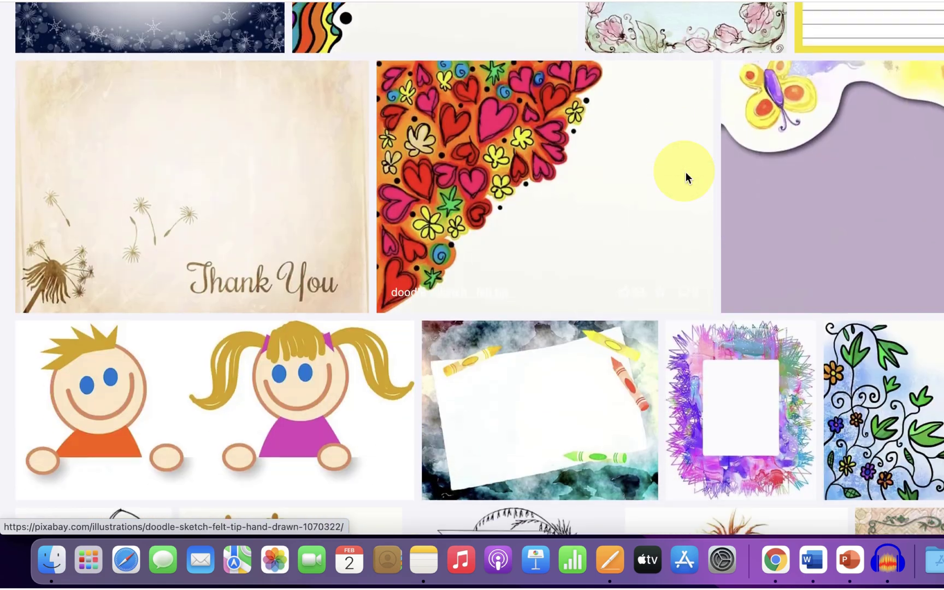
{"action": "scroll", "coordinate": [685, 172], "scroll_direction": "down", "scroll_amount": 4}
{"action": "scroll", "coordinate": [688, 185], "scroll_direction": "down", "scroll_amount": 5}
{"action": "scroll", "coordinate": [558, 175], "scroll_direction": "up", "scroll_amount": 1}
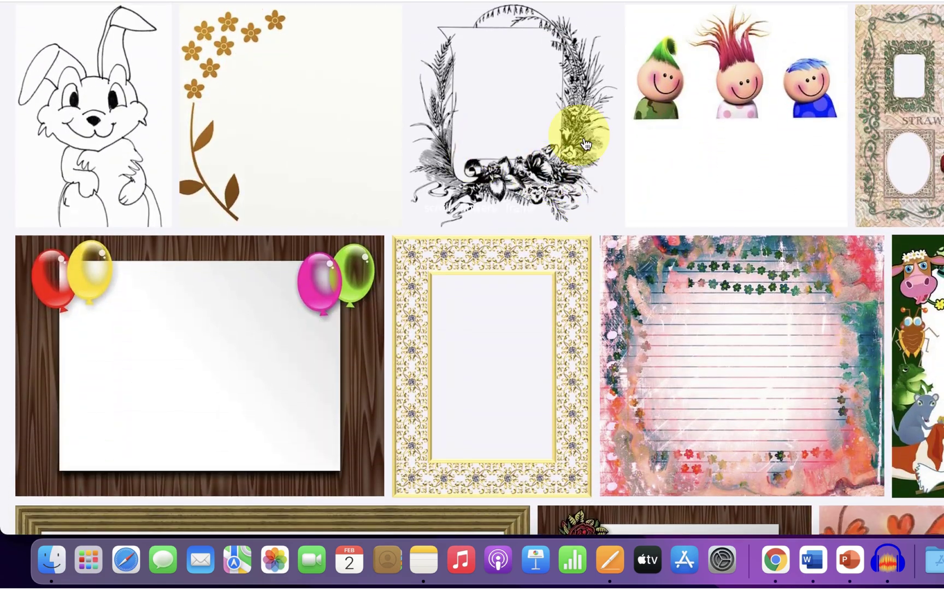
{"action": "scroll", "coordinate": [537, 157], "scroll_direction": "up", "scroll_amount": 3}
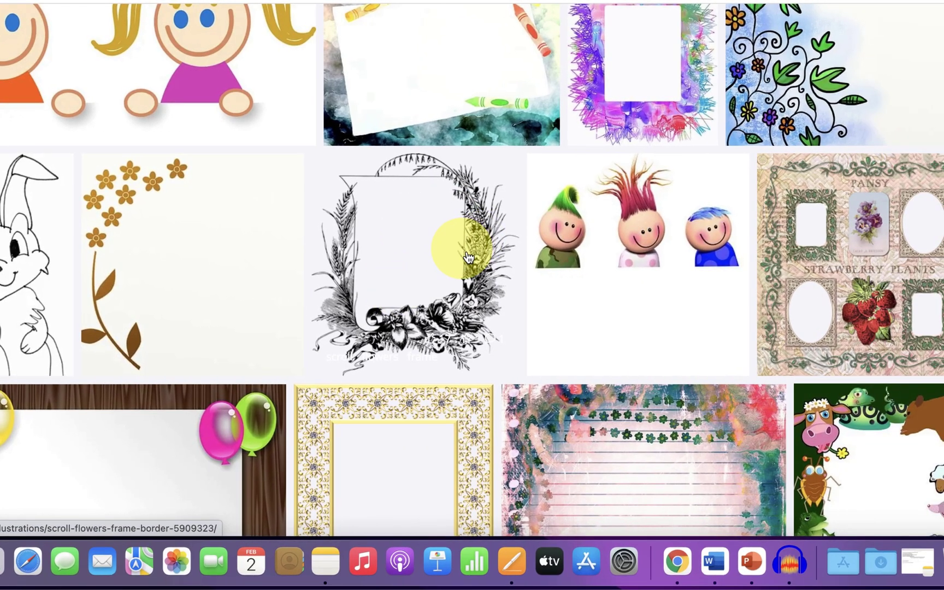
Download the black floral scroll frame at 1791×1920 as Border.png, overwriting the existing file.
{"action": "left_click", "coordinate": [467, 256]}
{"action": "left_click", "coordinate": [807, 329]}
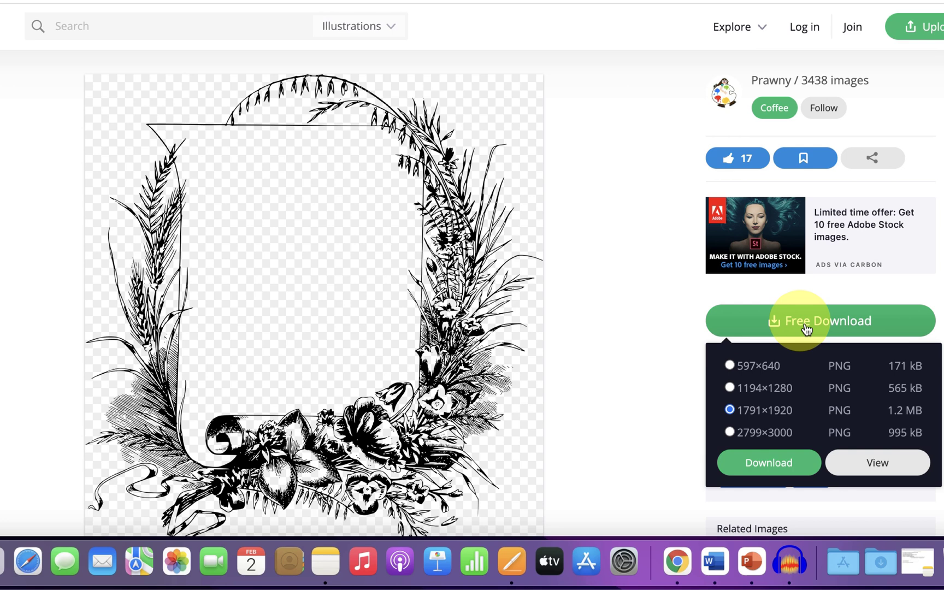
{"action": "left_click", "coordinate": [764, 469]}
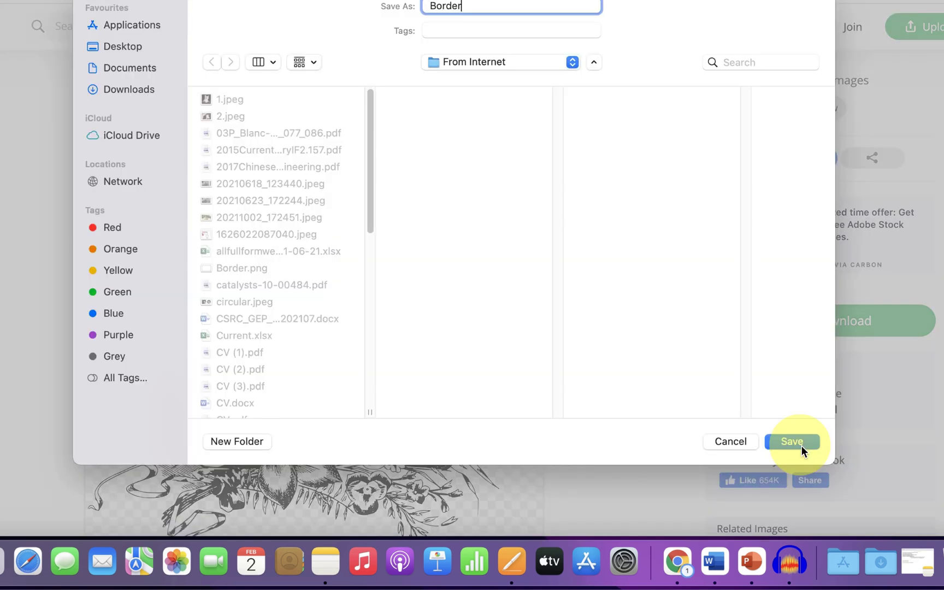
{"action": "left_click", "coordinate": [801, 445]}
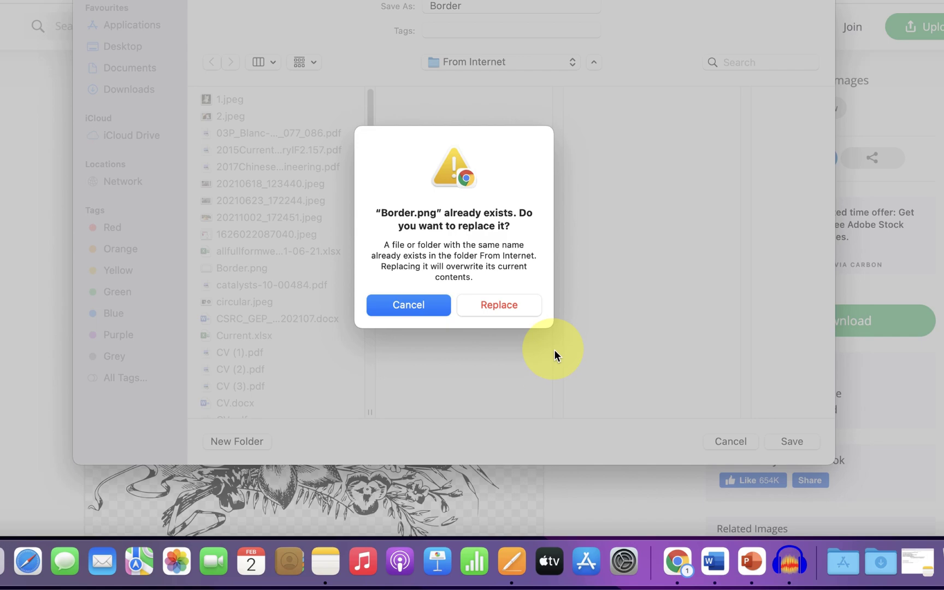
{"action": "left_click", "coordinate": [526, 302]}
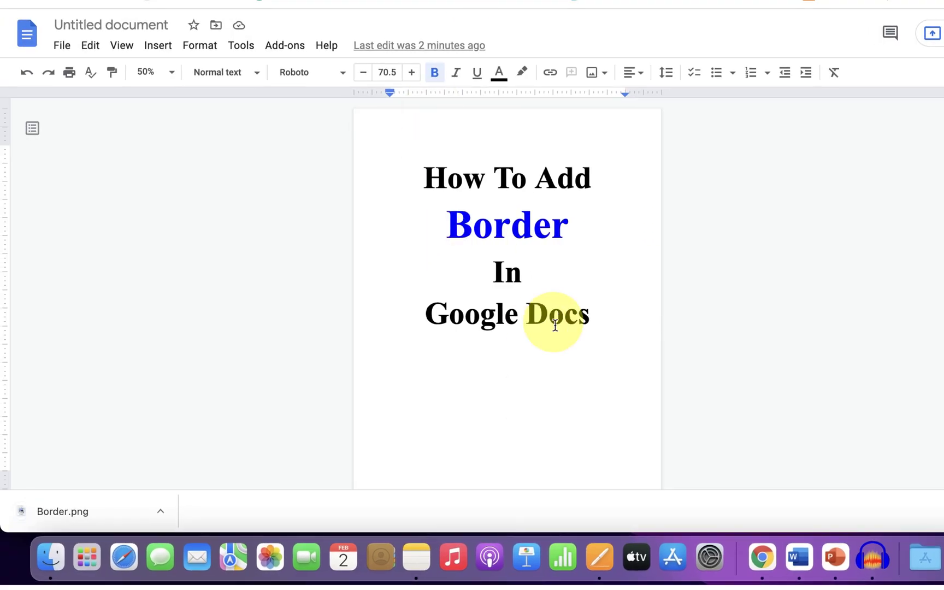
Open the Watermark panel from the Insert menu, on its Image tab.
{"action": "left_click", "coordinate": [159, 47]}
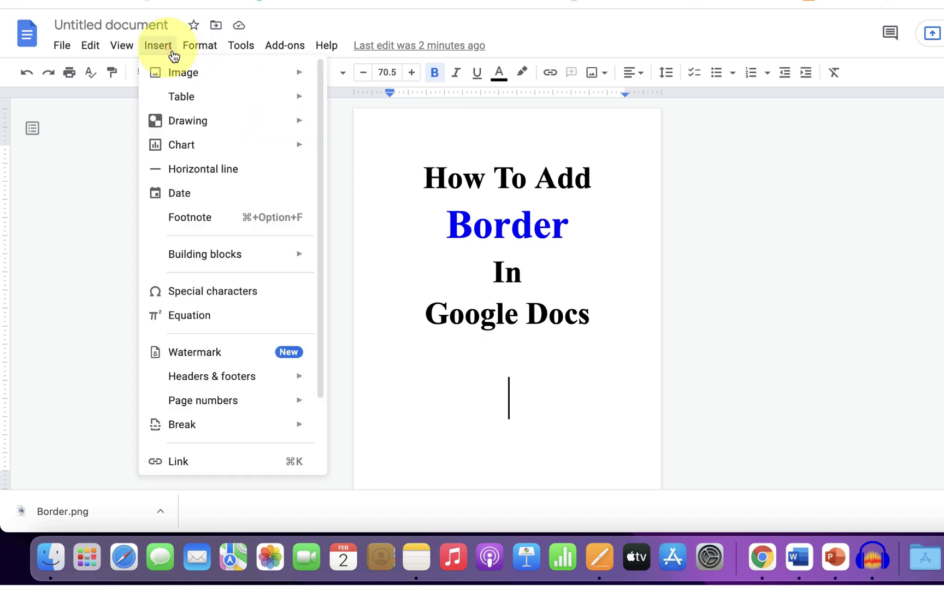
{"action": "left_click", "coordinate": [225, 361]}
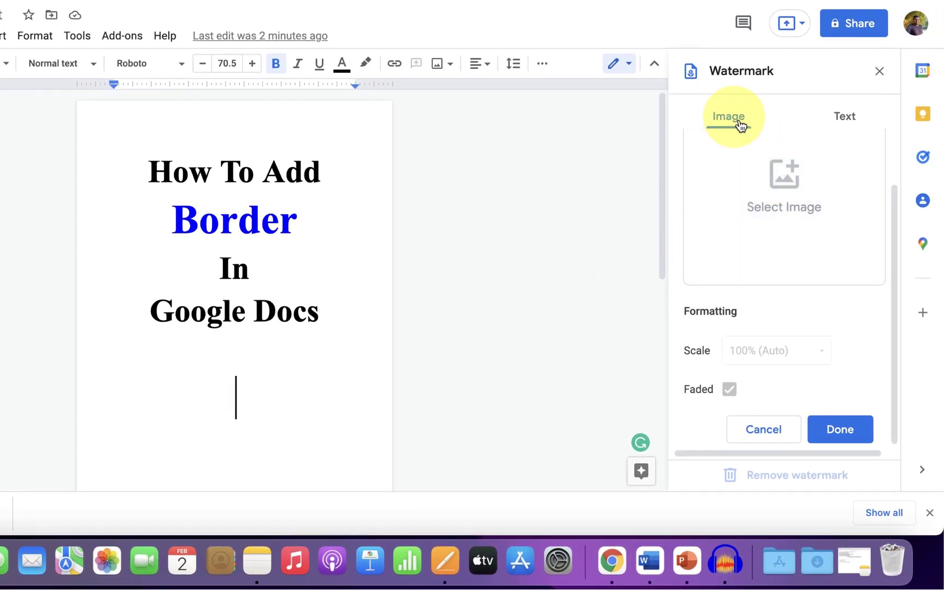
Pick Border.png in the file dialog and upload it as the image watermark.
{"action": "left_click", "coordinate": [805, 197]}
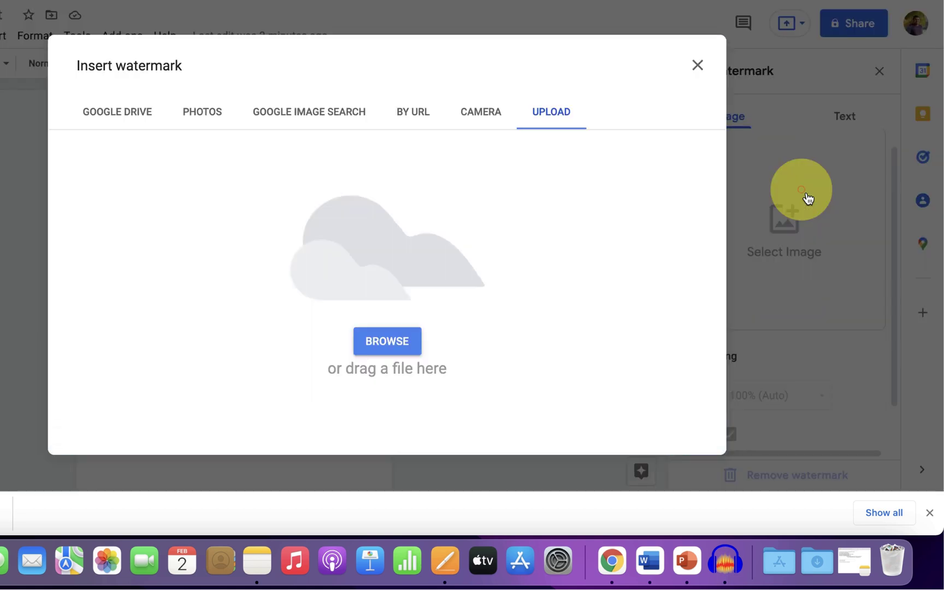
{"action": "scroll", "coordinate": [519, 208], "scroll_direction": "down", "scroll_amount": 3}
{"action": "scroll", "coordinate": [519, 208], "scroll_direction": "down", "scroll_amount": 2}
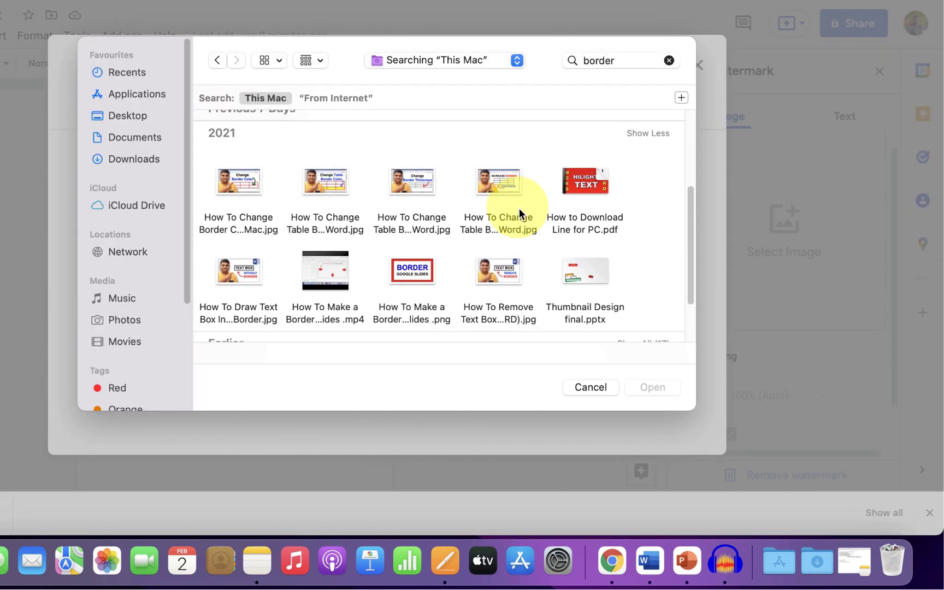
{"action": "scroll", "coordinate": [519, 208], "scroll_direction": "down", "scroll_amount": 3}
{"action": "scroll", "coordinate": [517, 212], "scroll_direction": "down", "scroll_amount": 2}
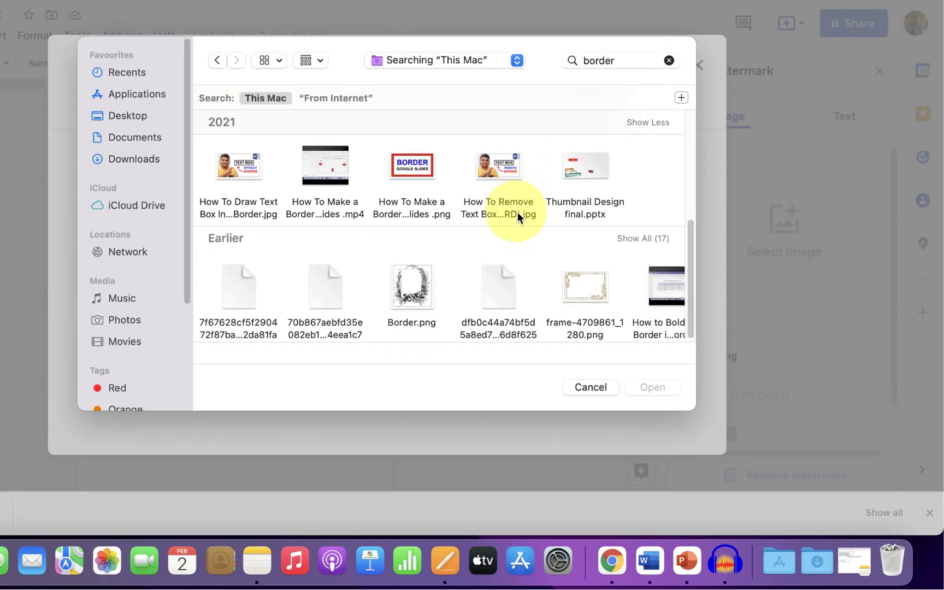
{"action": "left_click", "coordinate": [415, 290]}
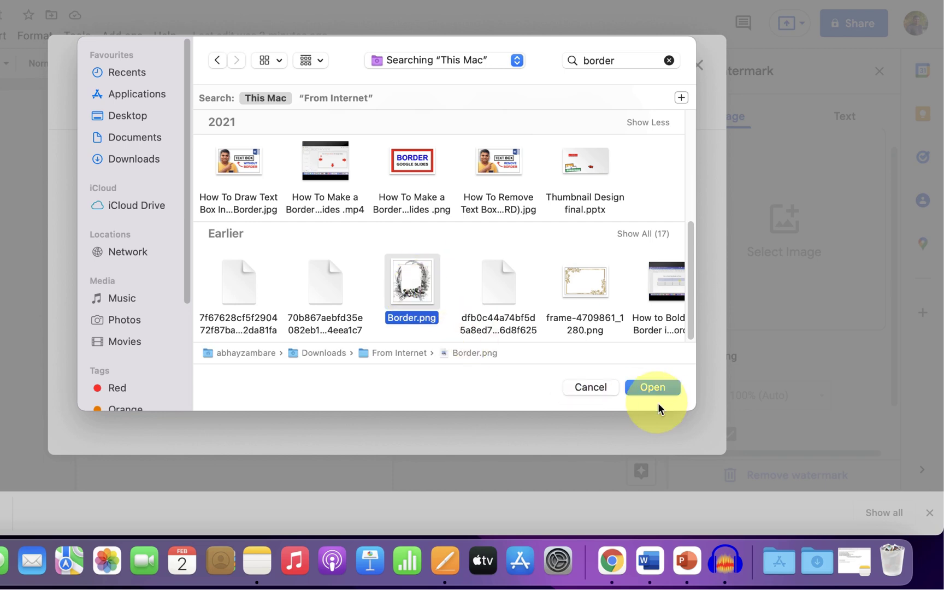
{"action": "left_click", "coordinate": [653, 387]}
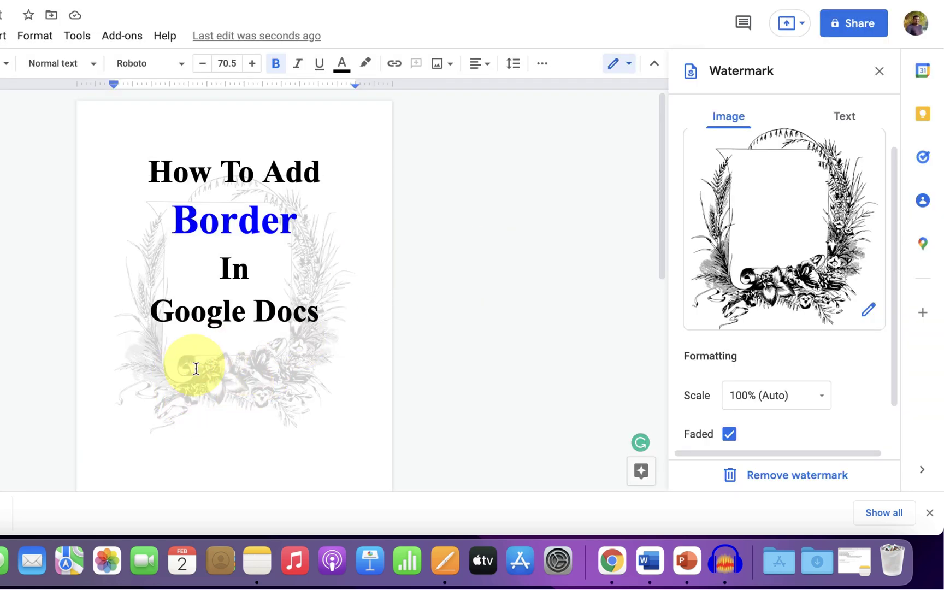
{"action": "scroll", "coordinate": [894, 304], "scroll_direction": "down", "scroll_amount": 2}
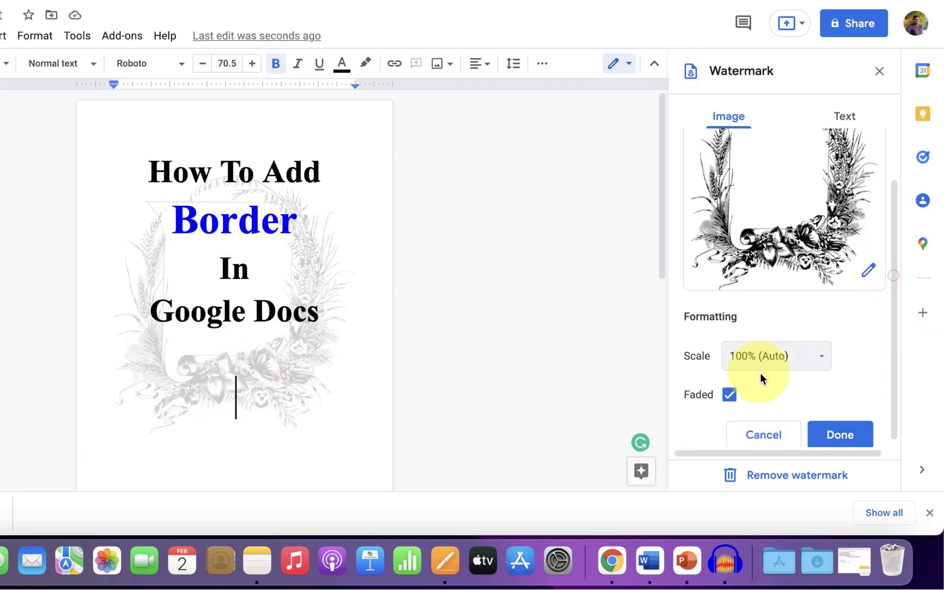
Turn off Faded, set the watermark scale to 120%, and confirm with Done.
{"action": "left_click", "coordinate": [730, 396]}
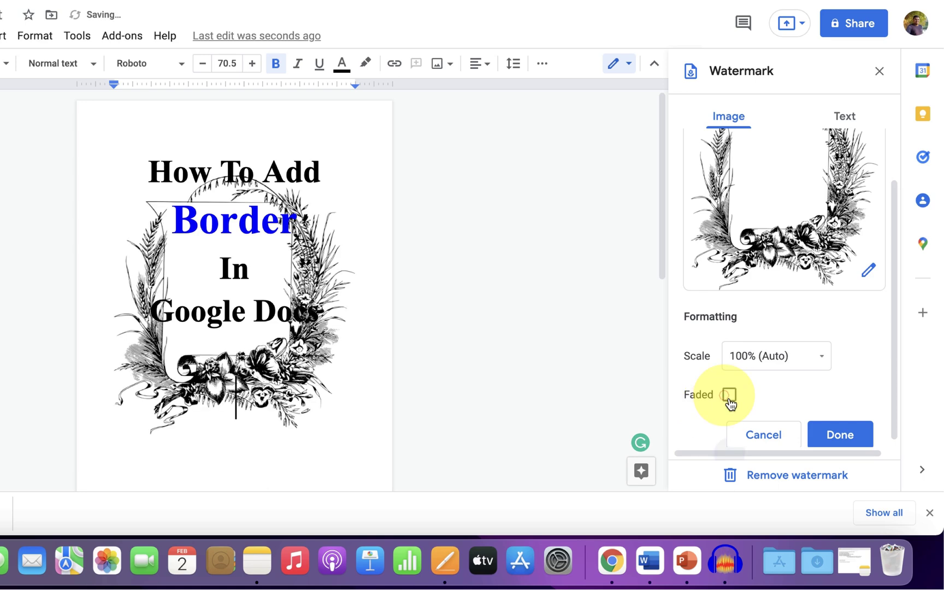
{"action": "left_click", "coordinate": [775, 358]}
{"action": "type", "text": "120"}
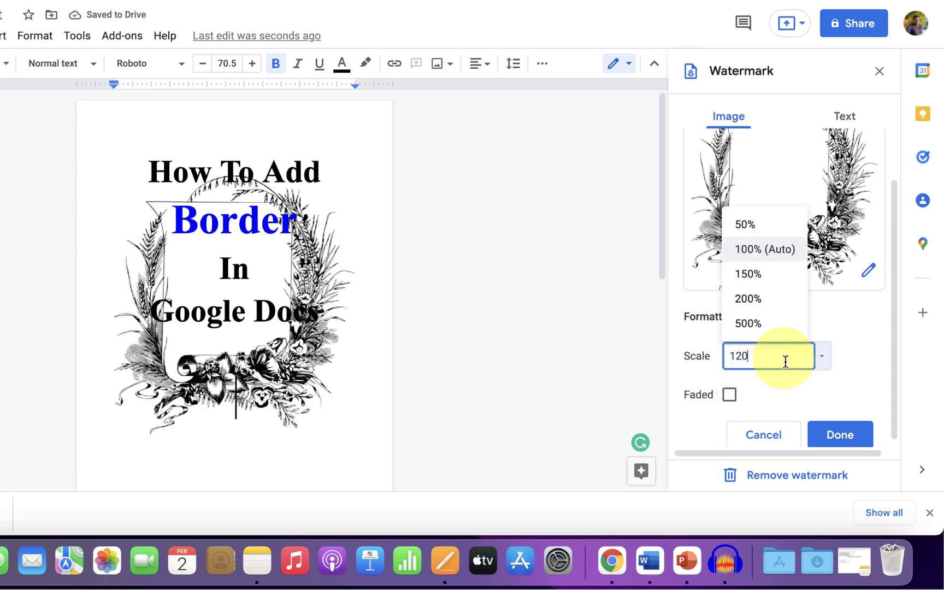
{"action": "key", "text": "Return"}
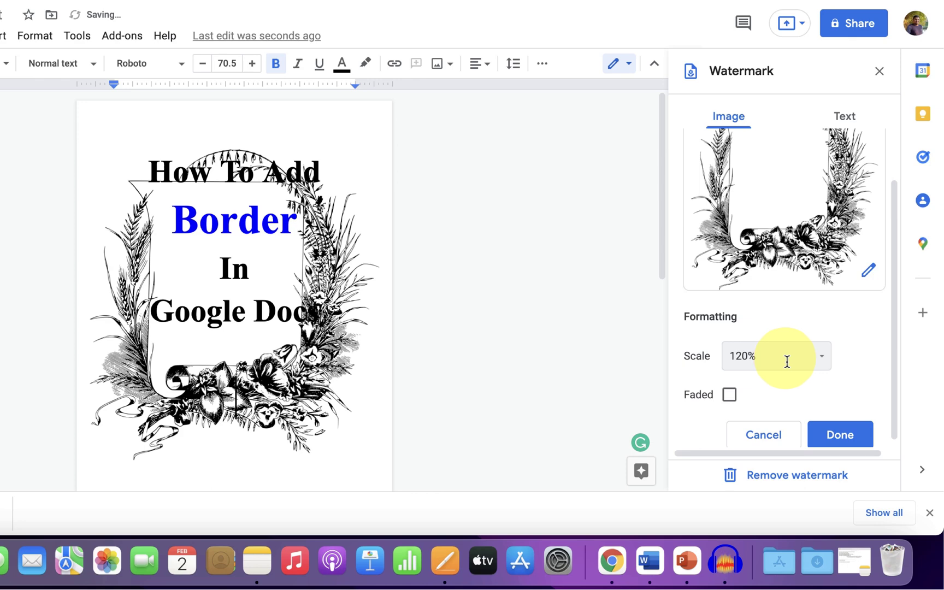
{"action": "left_click", "coordinate": [840, 434]}
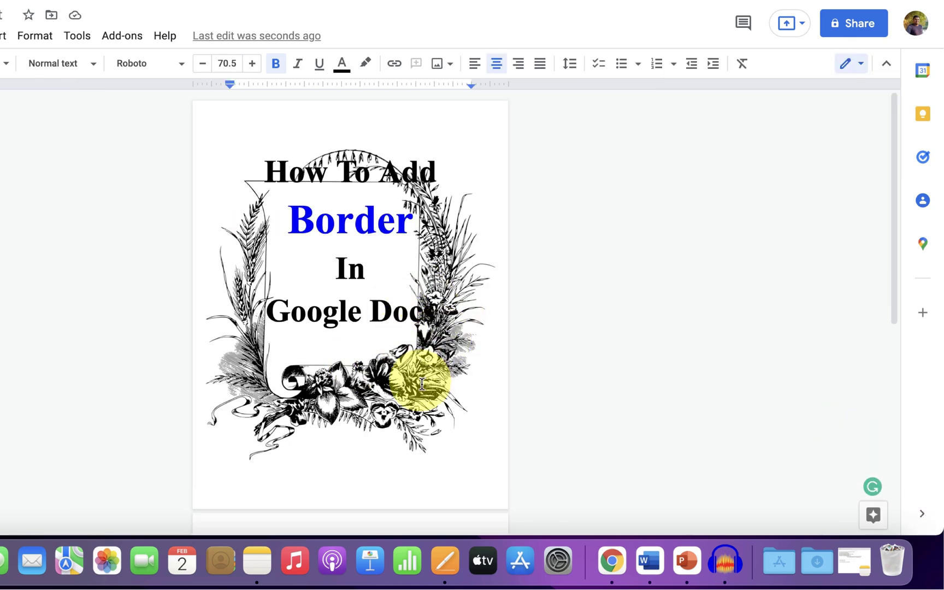
In the header, drag the floral border up and stretch its bottom edge down the page.
{"action": "left_click", "coordinate": [406, 120]}
{"action": "double_click", "coordinate": [413, 122]}
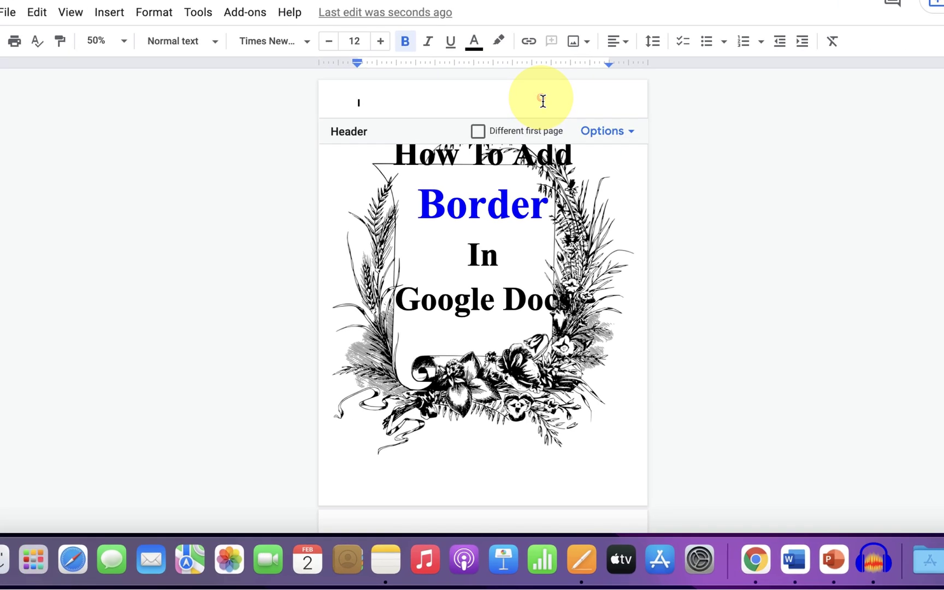
{"action": "left_click", "coordinate": [541, 100]}
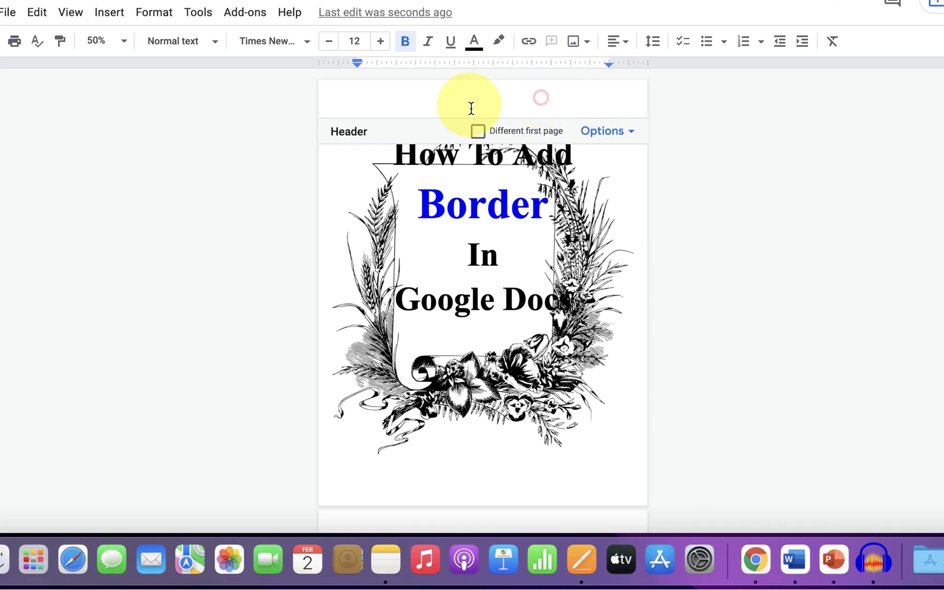
{"action": "left_click", "coordinate": [591, 277]}
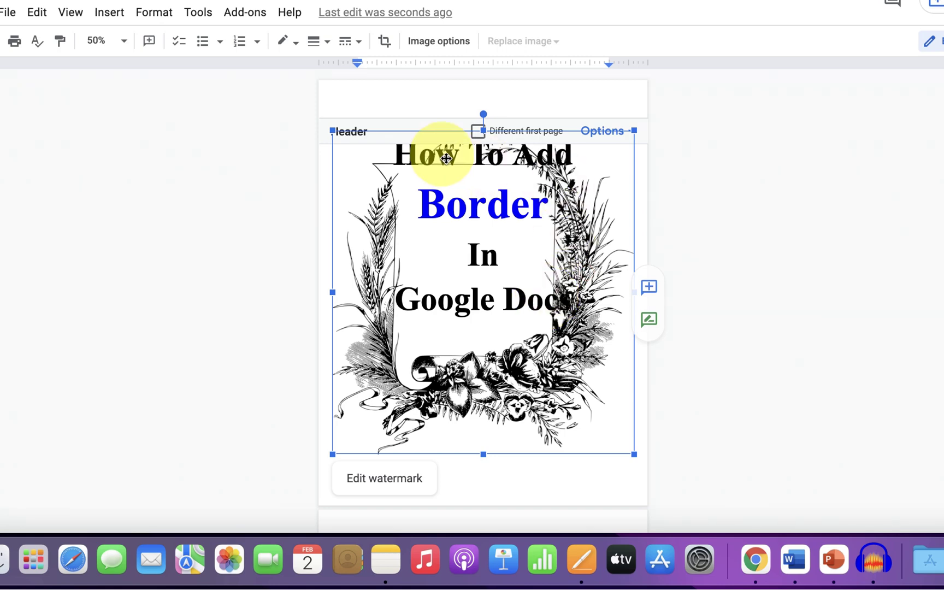
{"action": "left_click_drag", "start_coordinate": [483, 114], "coordinate": [487, 86]}
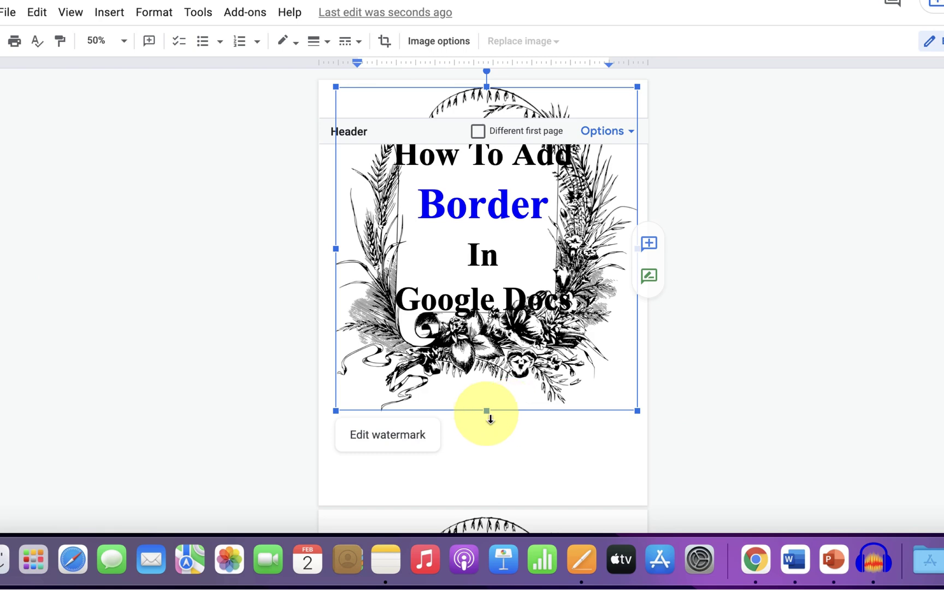
{"action": "left_click_drag", "start_coordinate": [487, 411], "coordinate": [484, 487]}
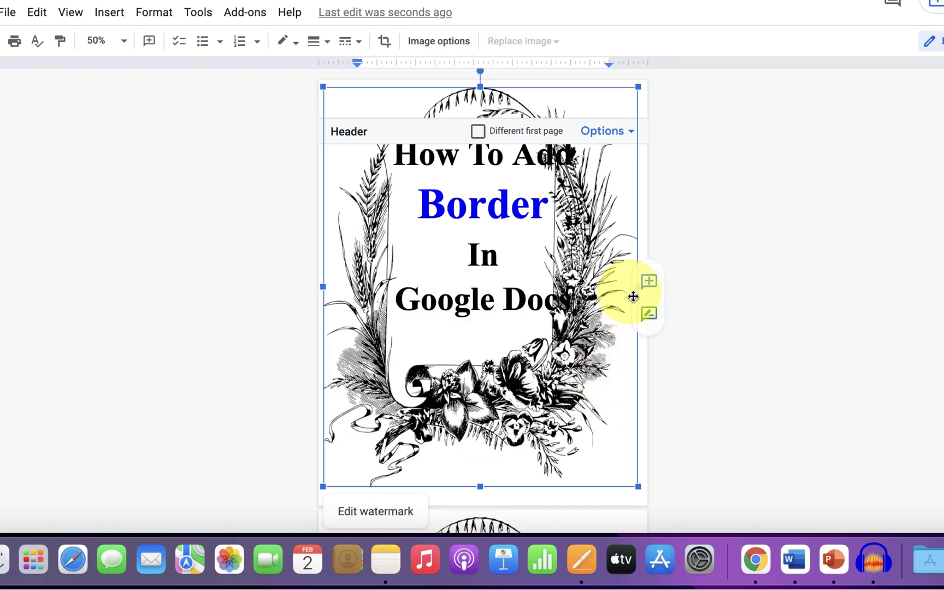
Select all the title lines and set their font size to 15.
{"action": "left_click", "coordinate": [492, 238]}
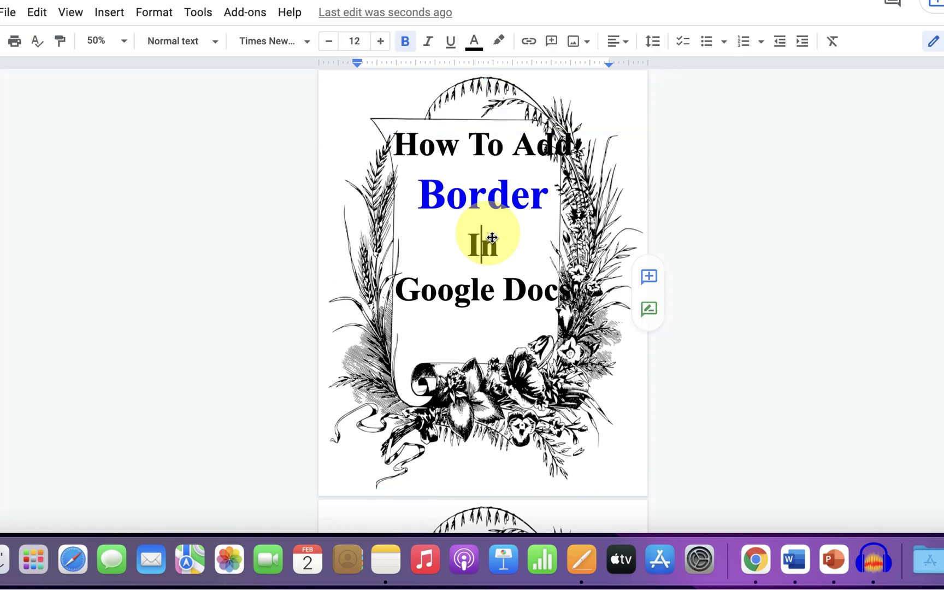
{"action": "double_click", "coordinate": [480, 238]}
{"action": "left_click", "coordinate": [485, 195]}
{"action": "left_click_drag", "start_coordinate": [399, 146], "coordinate": [601, 316]}
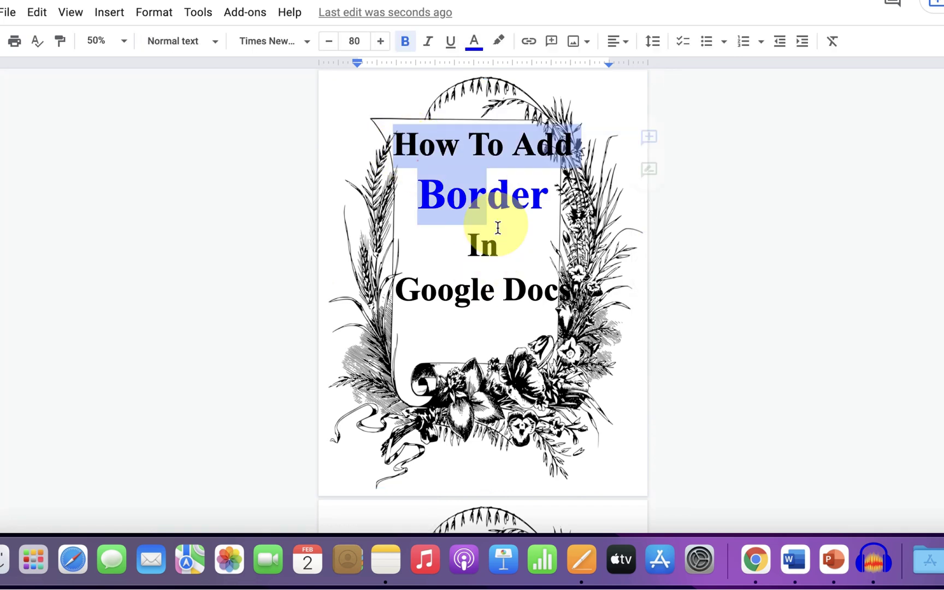
{"action": "left_click", "coordinate": [364, 44]}
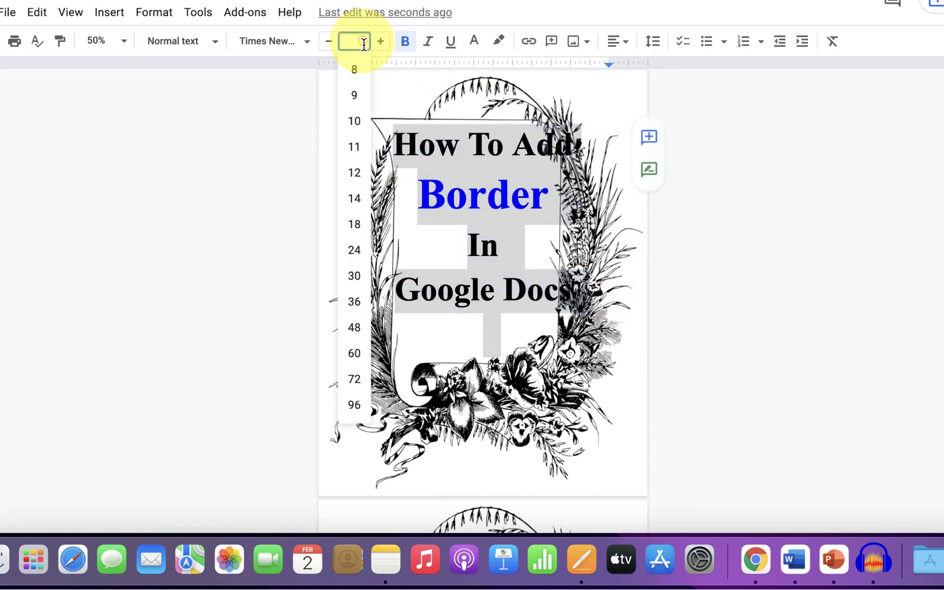
{"action": "type", "text": "15"}
{"action": "key", "text": "Return"}
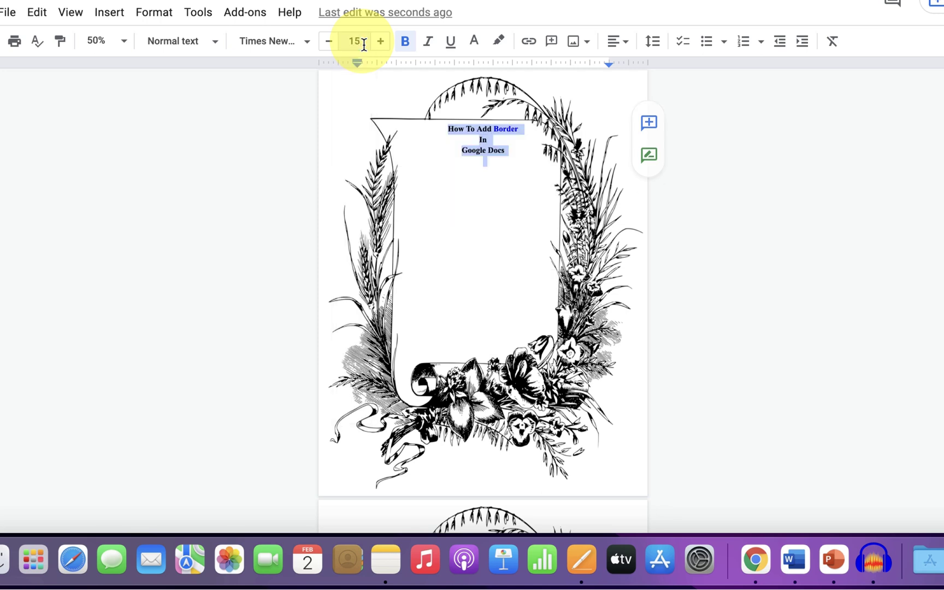
Reselect the title lines and raise their font size to 20.5.
{"action": "left_click", "coordinate": [516, 188]}
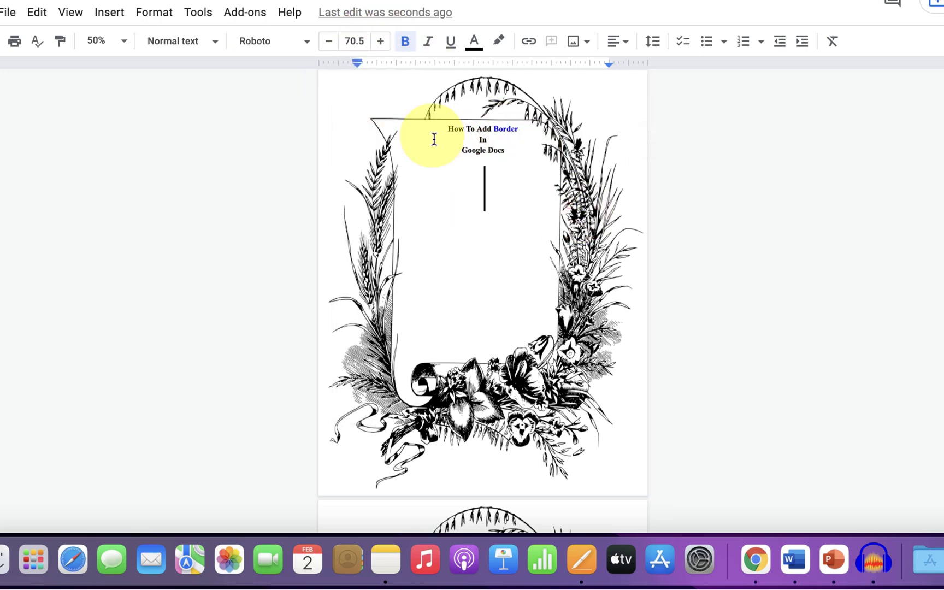
{"action": "left_click_drag", "start_coordinate": [448, 128], "coordinate": [558, 200]}
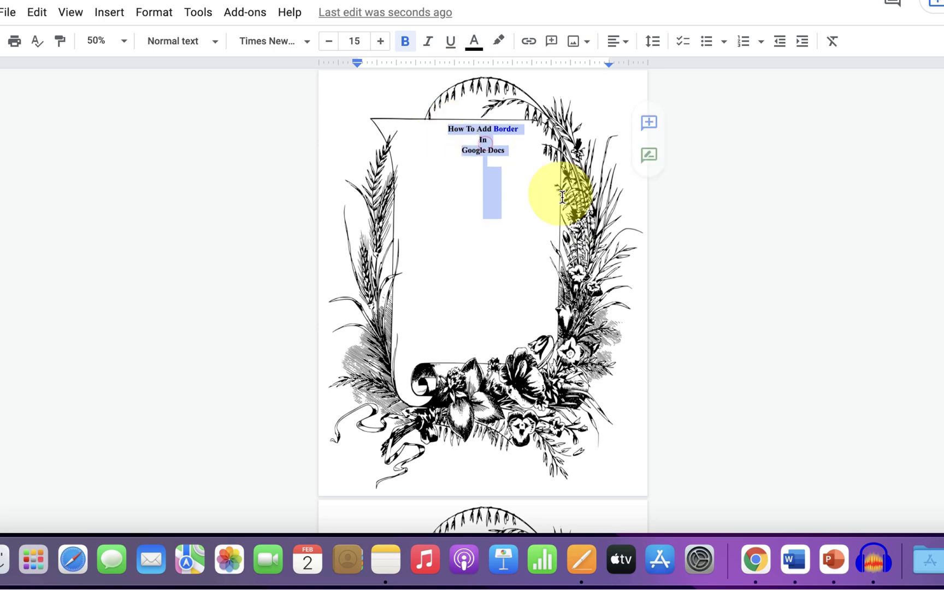
{"action": "left_click", "coordinate": [514, 318]}
{"action": "scroll", "coordinate": [514, 317], "scroll_direction": "down", "scroll_amount": 5}
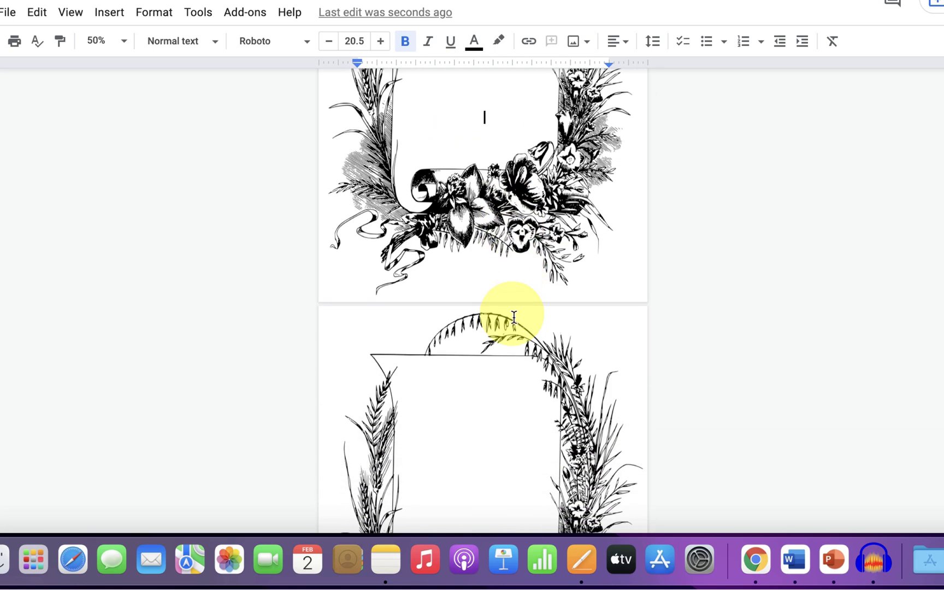
{"action": "scroll", "coordinate": [506, 316], "scroll_direction": "down", "scroll_amount": 3}
{"action": "scroll", "coordinate": [516, 347], "scroll_direction": "down", "scroll_amount": 1}
{"action": "scroll", "coordinate": [459, 406], "scroll_direction": "down", "scroll_amount": 1}
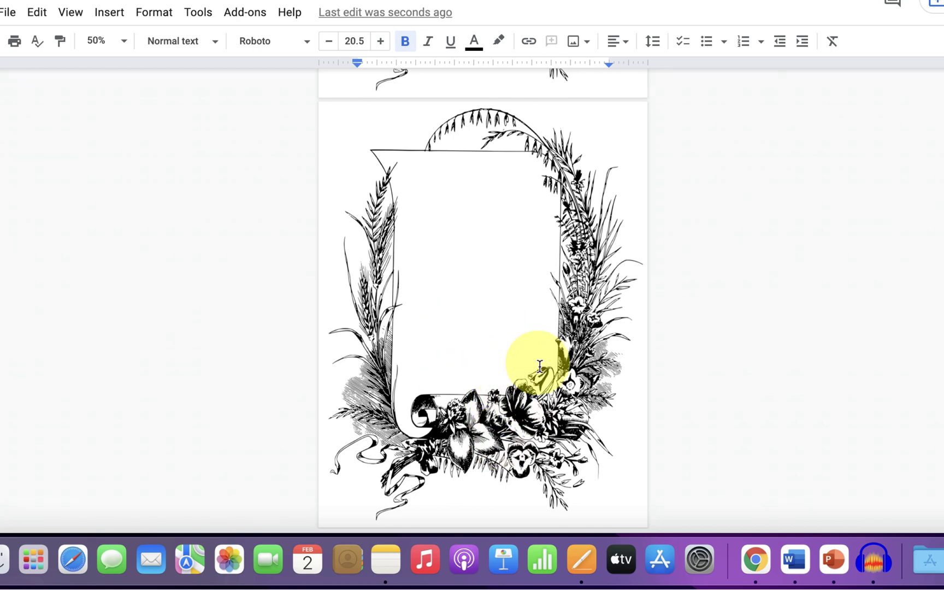
{"action": "scroll", "coordinate": [538, 368], "scroll_direction": "up", "scroll_amount": 2}
{"action": "scroll", "coordinate": [508, 426], "scroll_direction": "up", "scroll_amount": 3}
{"action": "scroll", "coordinate": [509, 425], "scroll_direction": "up", "scroll_amount": 6}
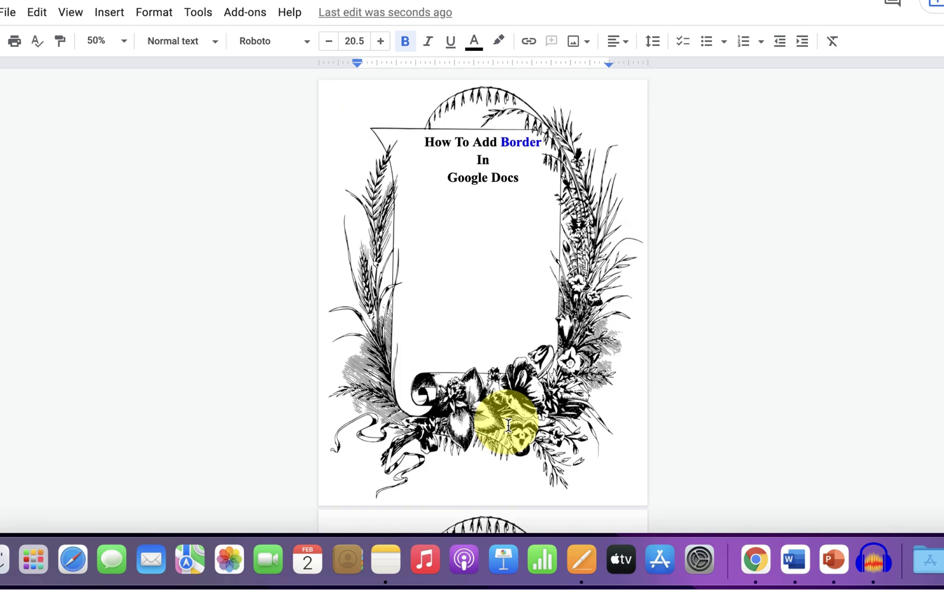